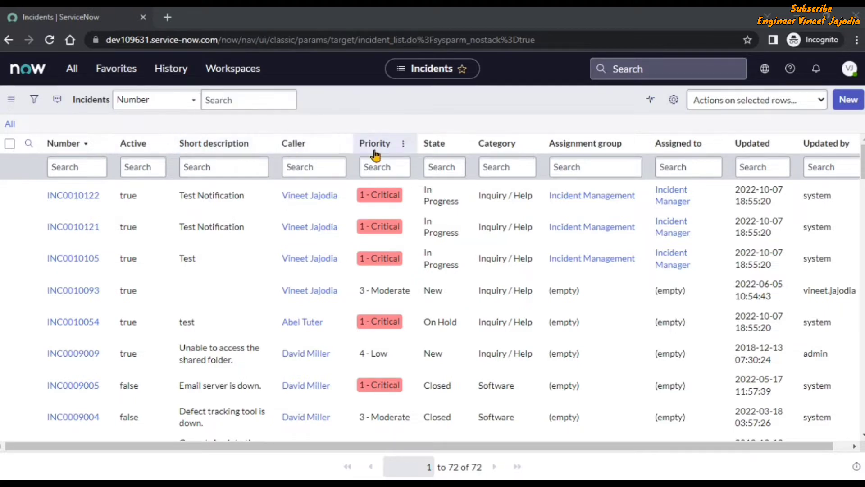
Open the list layout configuration for the Incidents list and remove Opened from the selected columns.
click(100, 144)
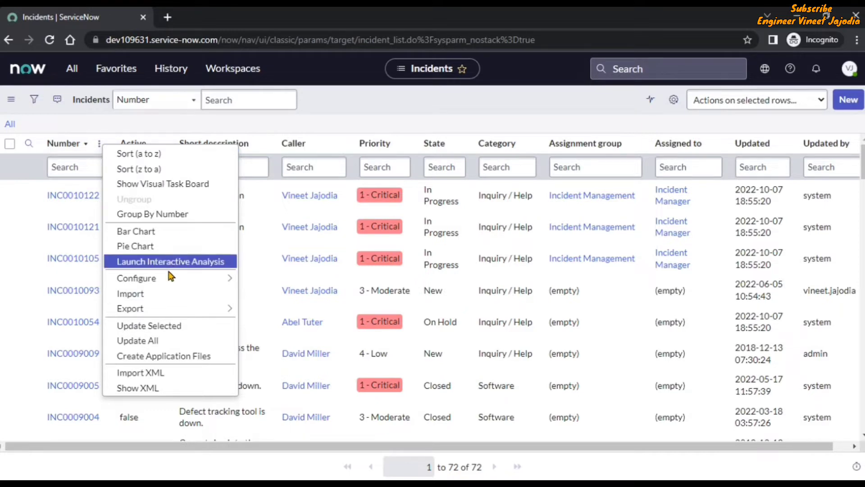
mouse_move(163, 278)
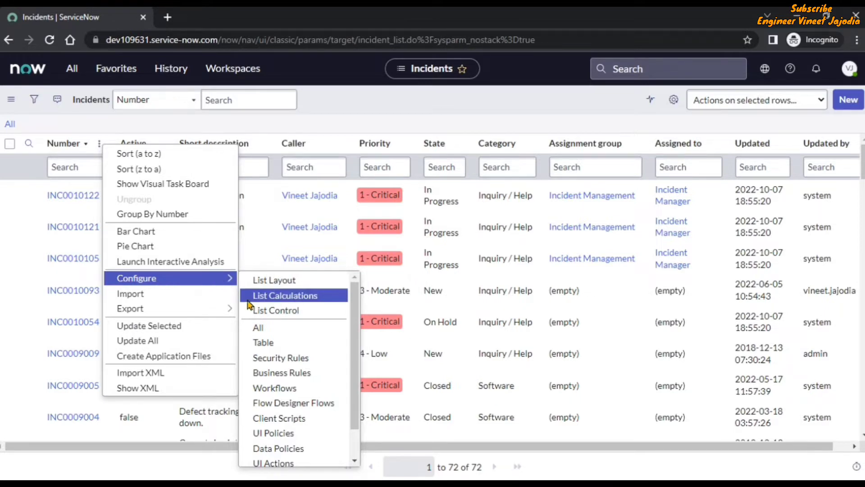
click(305, 285)
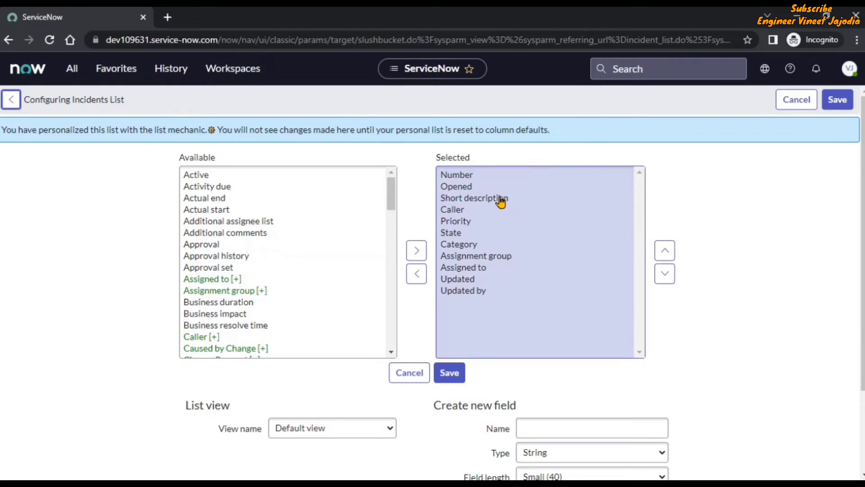
scroll(415, 187, down, 1)
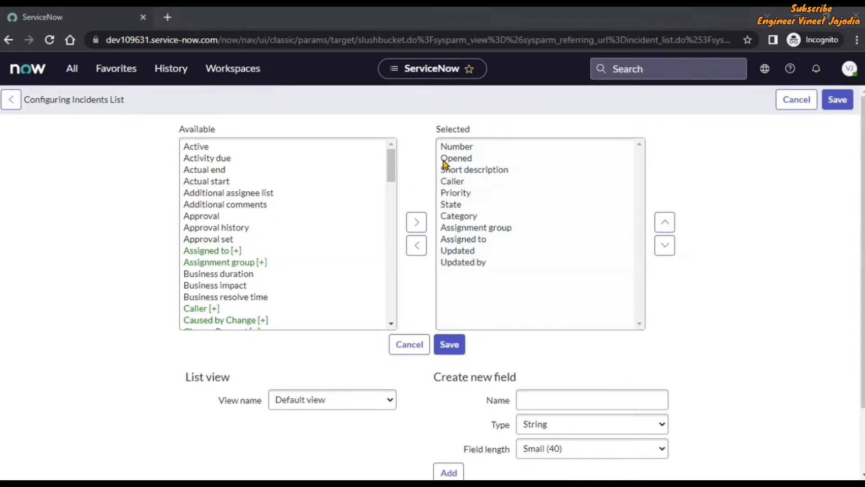
click(465, 160)
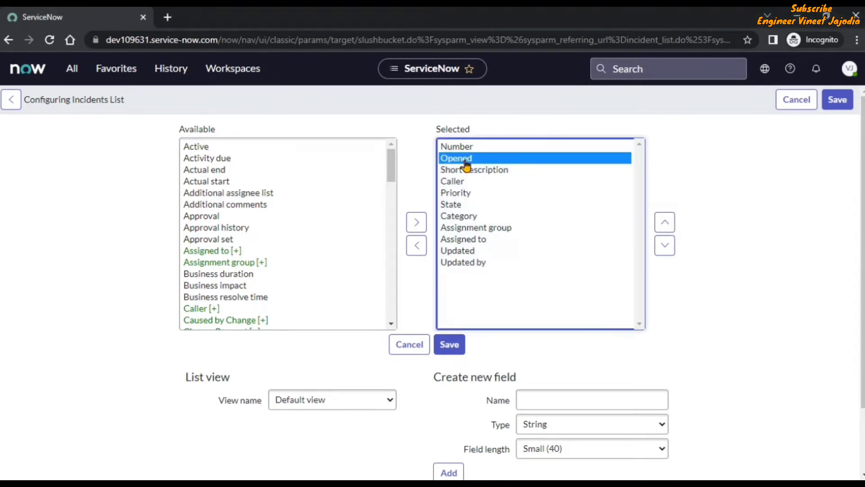
click(418, 250)
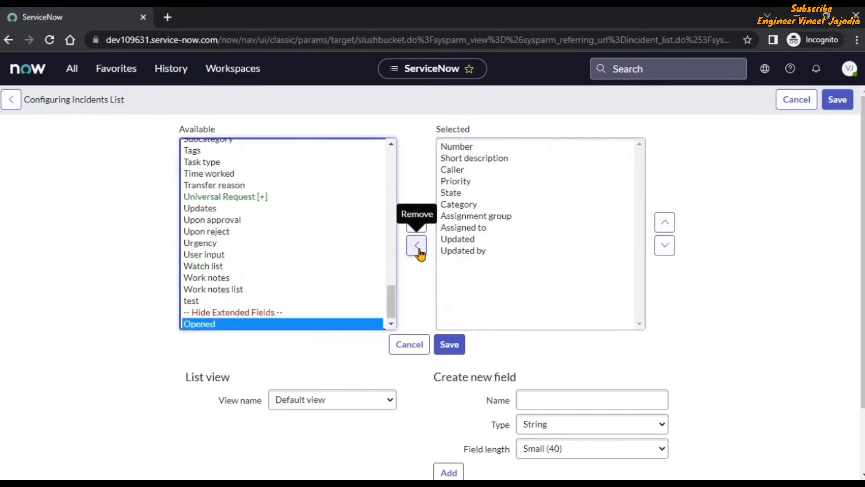
Add the Active field to the selected columns and move it up to directly below Number.
drag(389, 293, 388, 151)
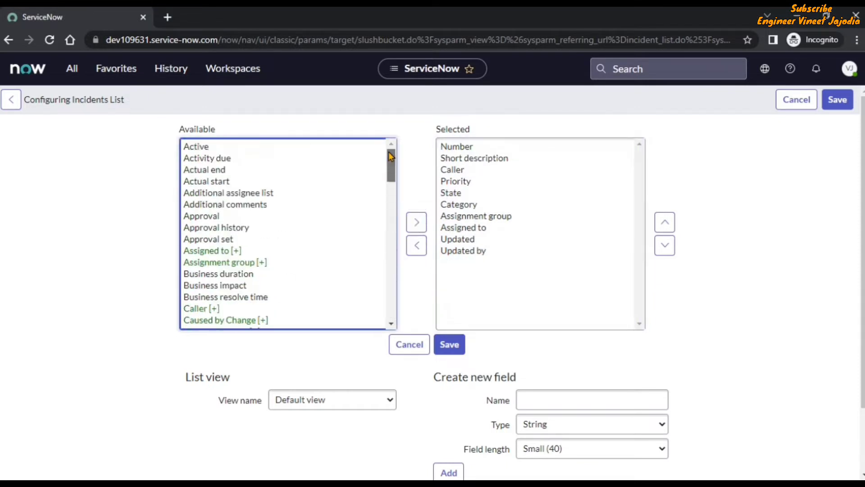
click(207, 149)
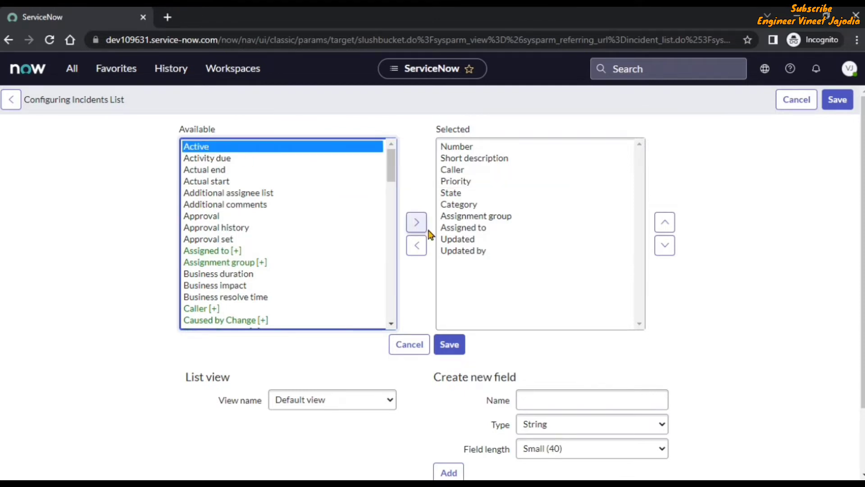
click(418, 225)
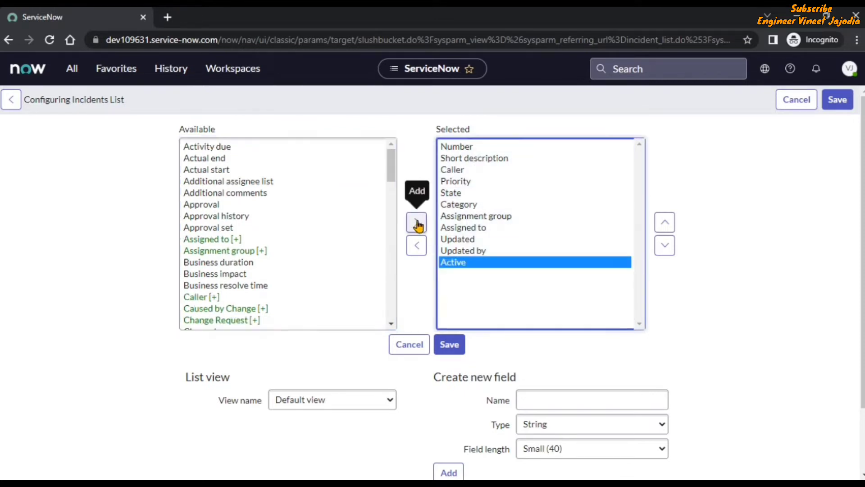
click(664, 223)
click(664, 223)
click(664, 223)
click(664, 223)
click(665, 223)
click(665, 223)
click(665, 223)
click(664, 223)
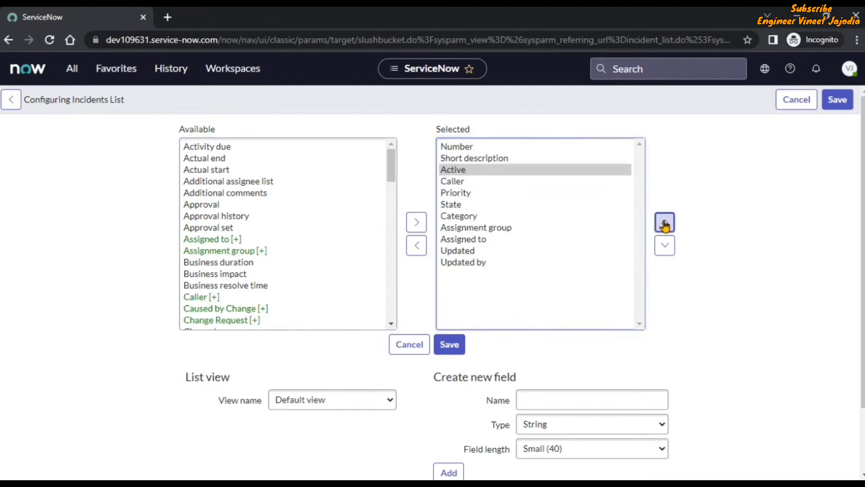
click(664, 223)
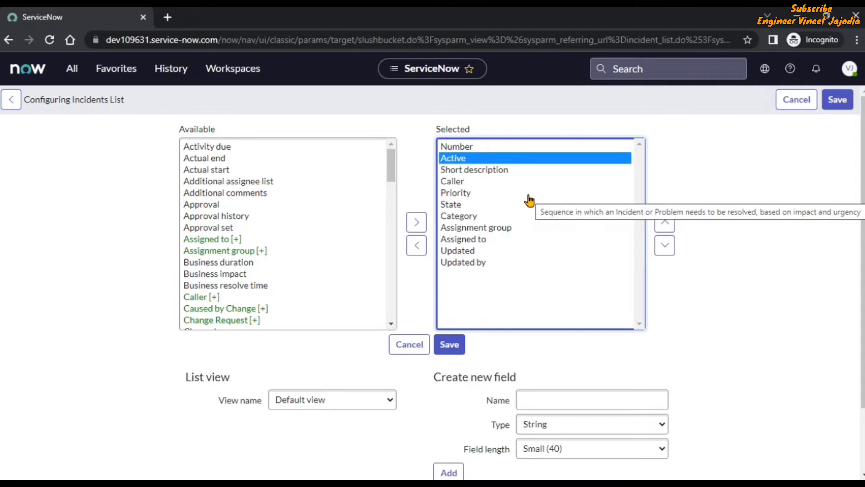
click(450, 344)
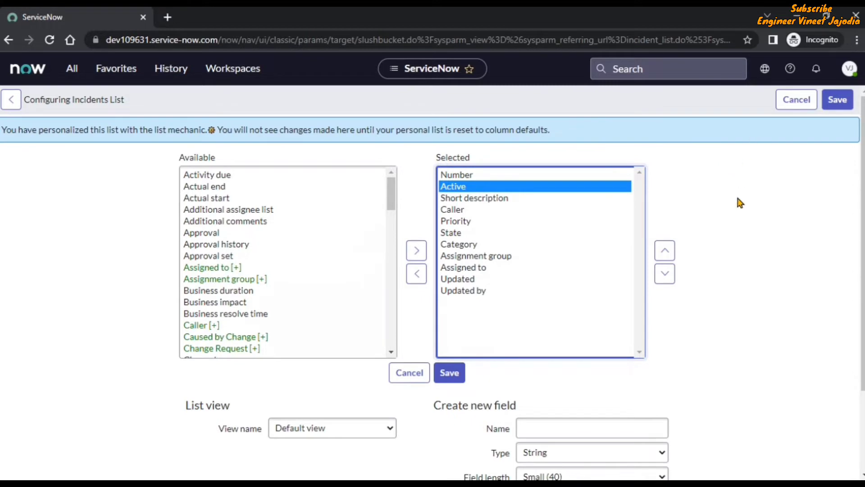
Check the available list view names, keep Default view, and save the Incidents list layout.
scroll(585, 288, down, 2)
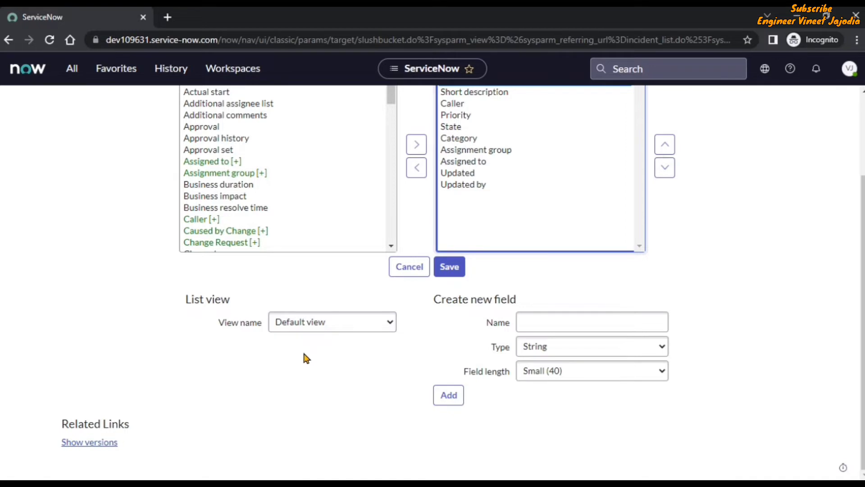
click(360, 324)
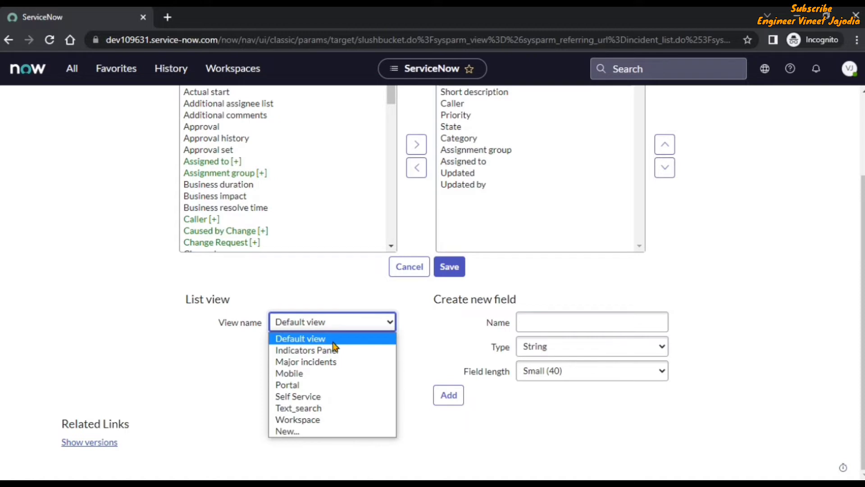
click(413, 338)
scroll(413, 338, up, 1)
scroll(450, 356, down, 1)
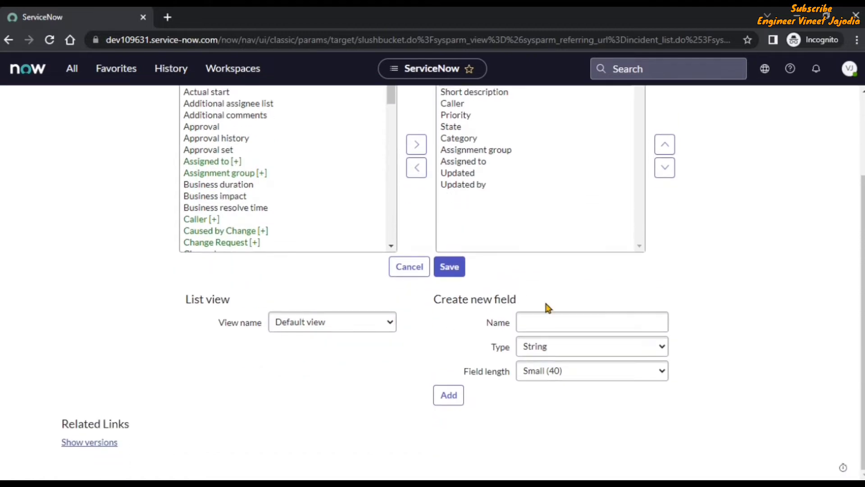
scroll(547, 308, up, 2)
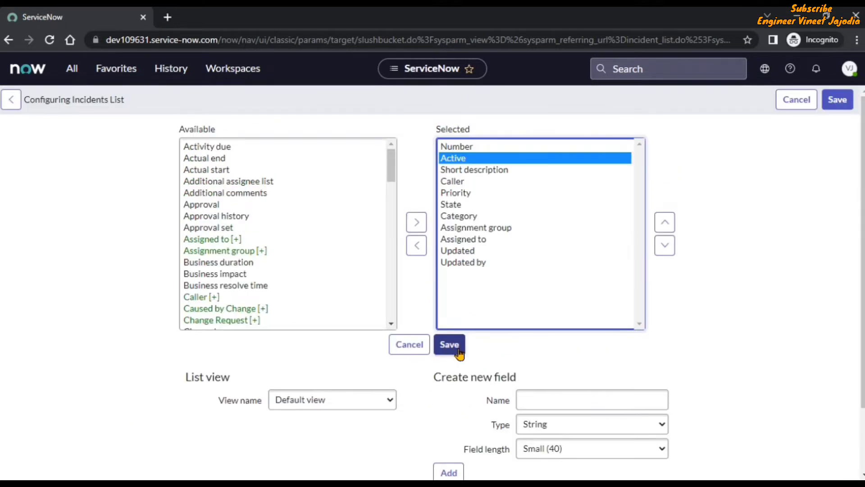
click(460, 354)
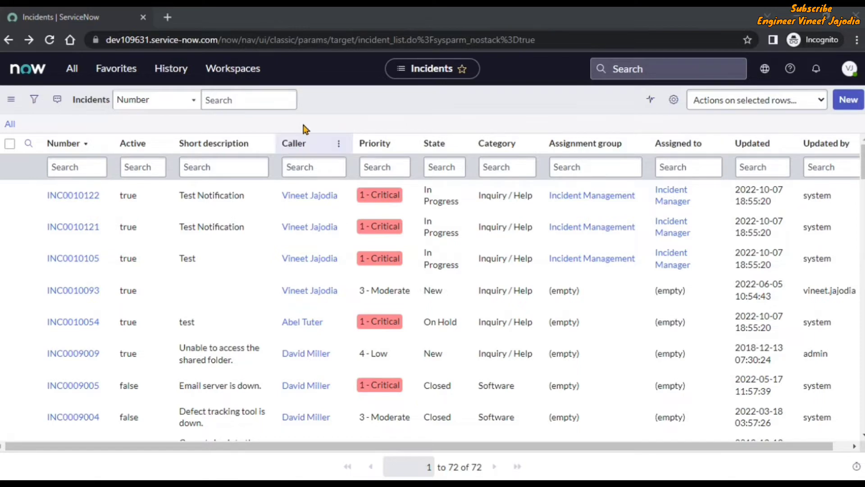
click(224, 213)
click(606, 205)
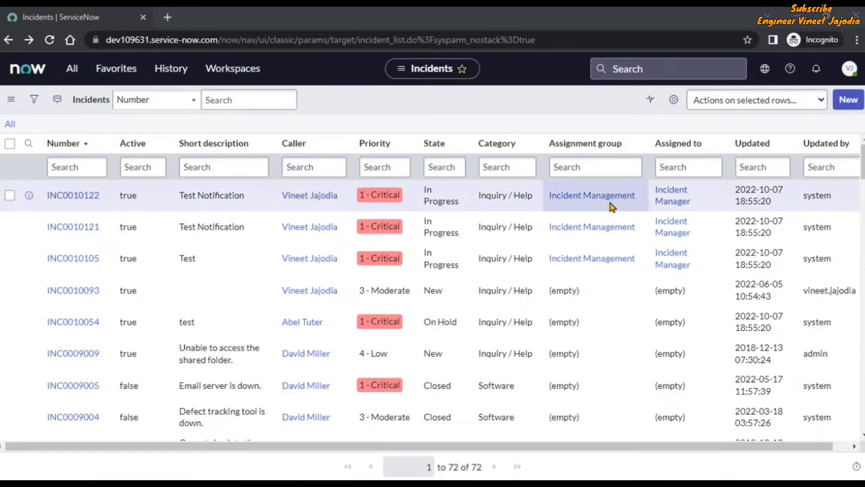
drag(224, 270, 198, 317)
click(198, 319)
click(97, 203)
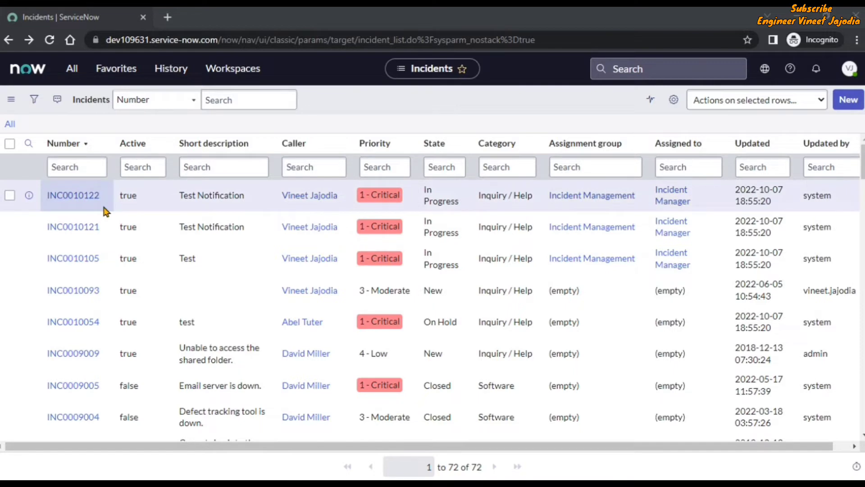
click(248, 207)
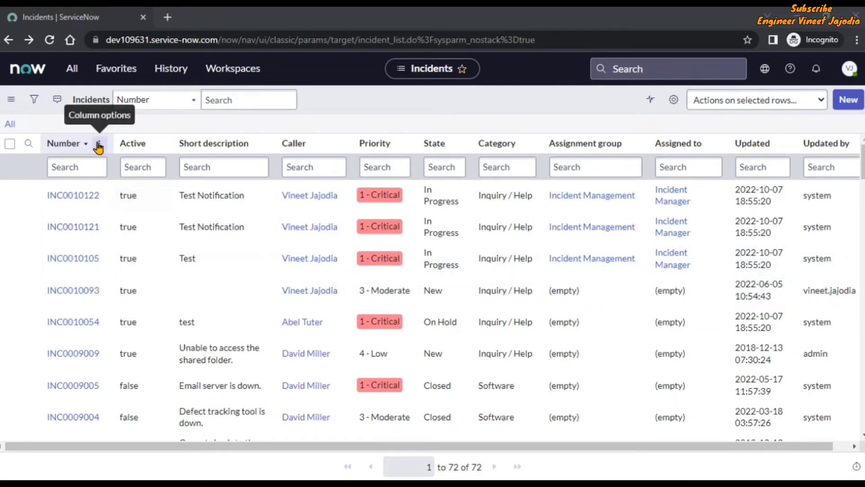
Open the list control for the Incidents list and enable omitting the new button, edit button, filters and links.
click(98, 146)
mouse_move(163, 277)
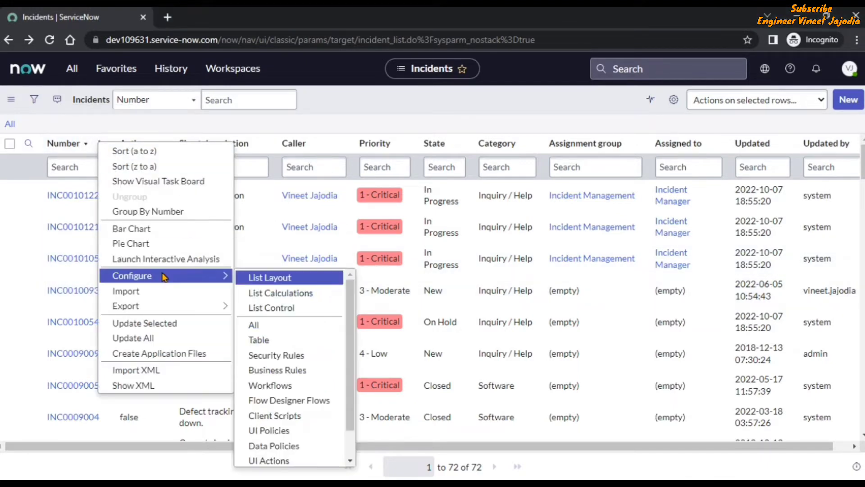
click(306, 311)
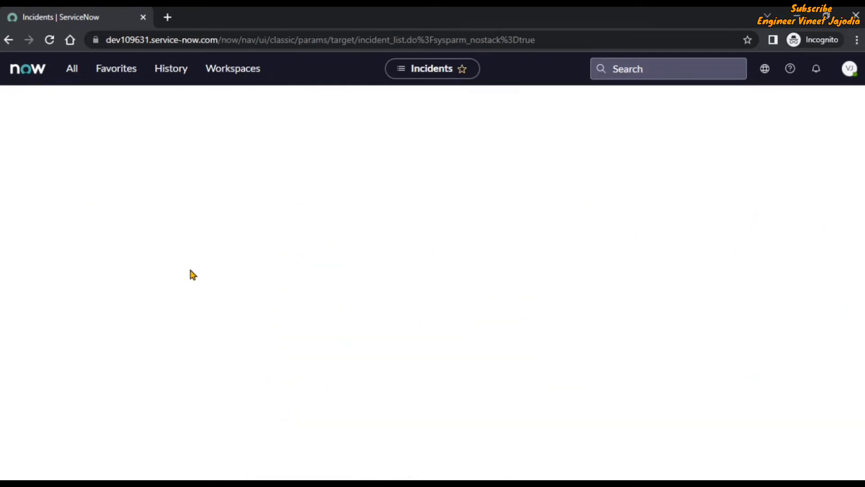
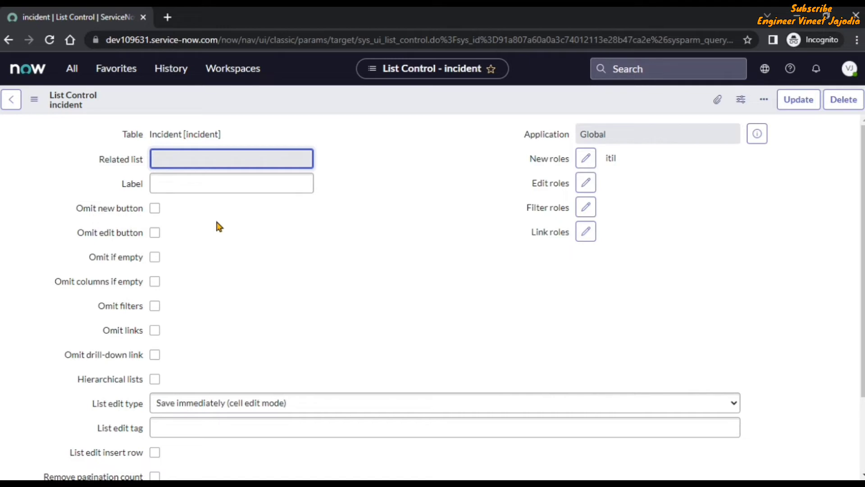
click(156, 210)
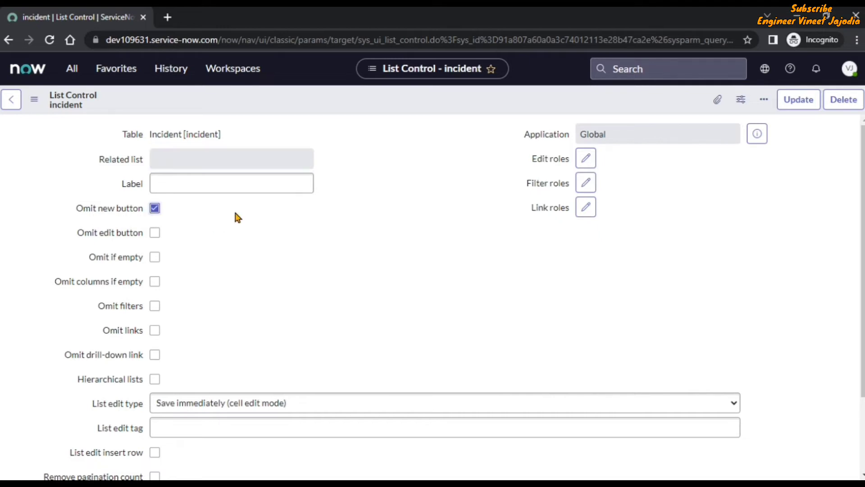
click(155, 233)
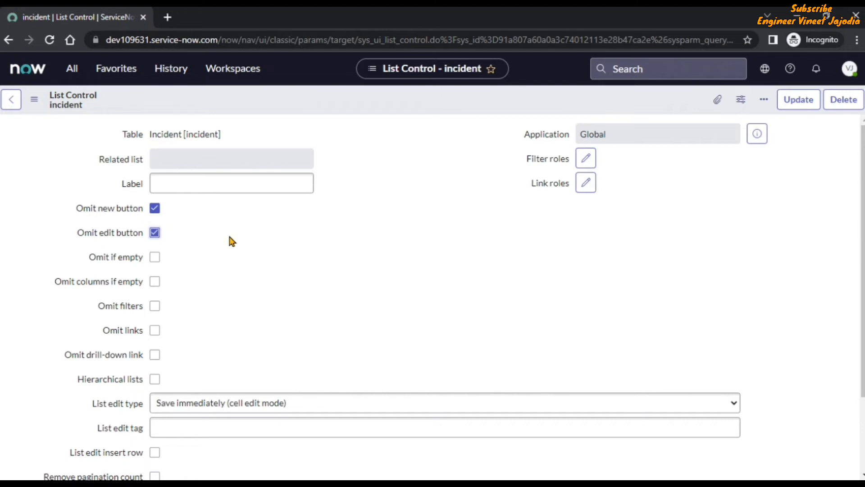
scroll(252, 242, down, 2)
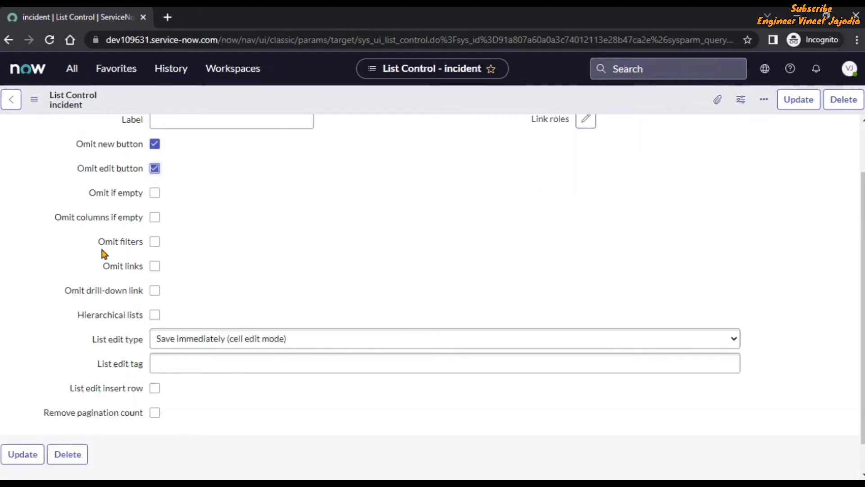
click(157, 245)
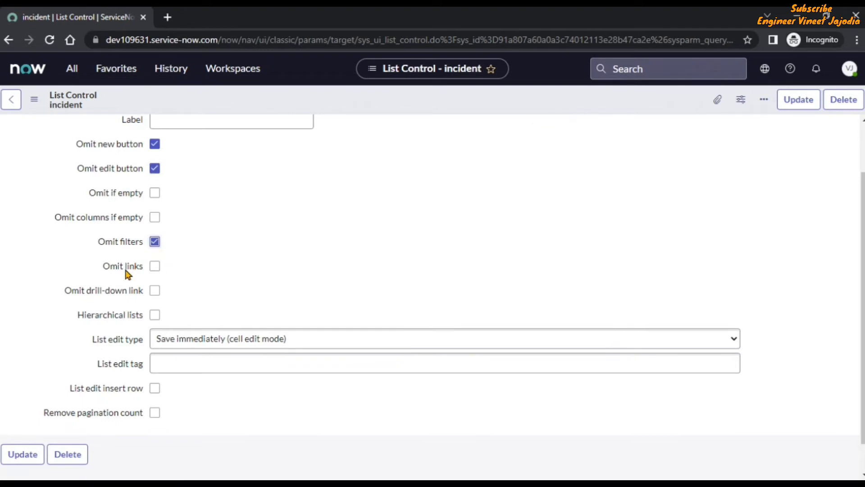
click(155, 267)
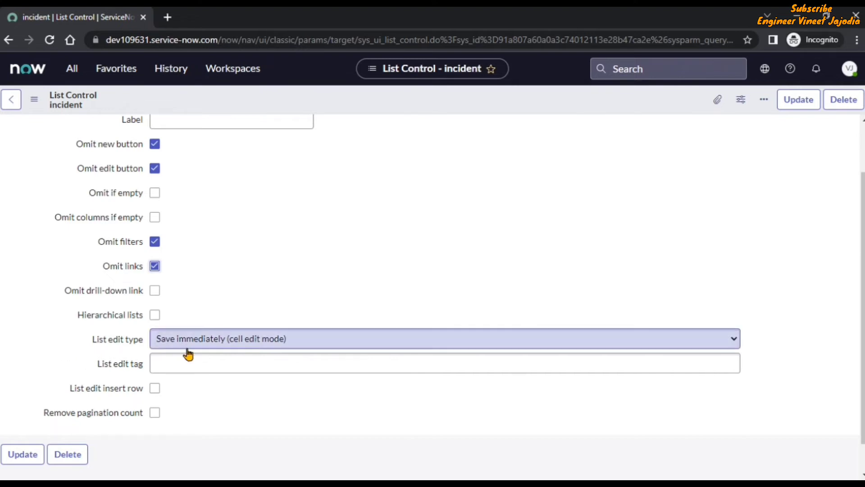
Set the list edit type to Disable list editing, enable Remove pagination count, and update the list control record.
click(322, 338)
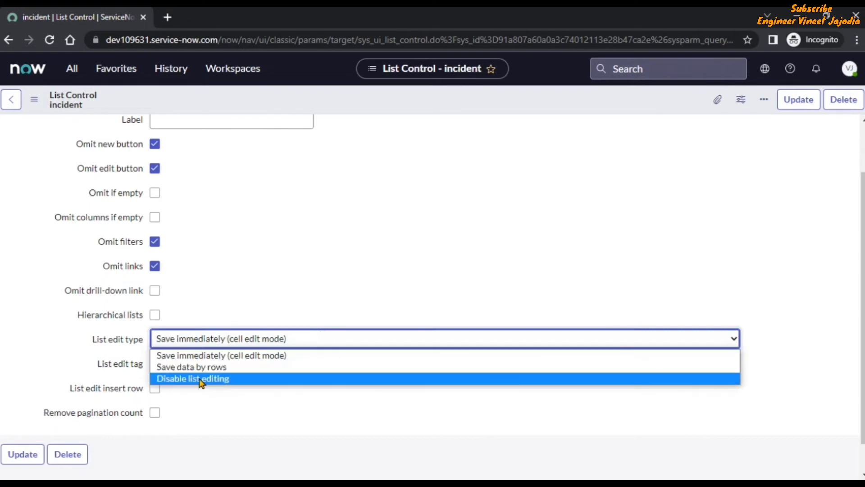
click(224, 380)
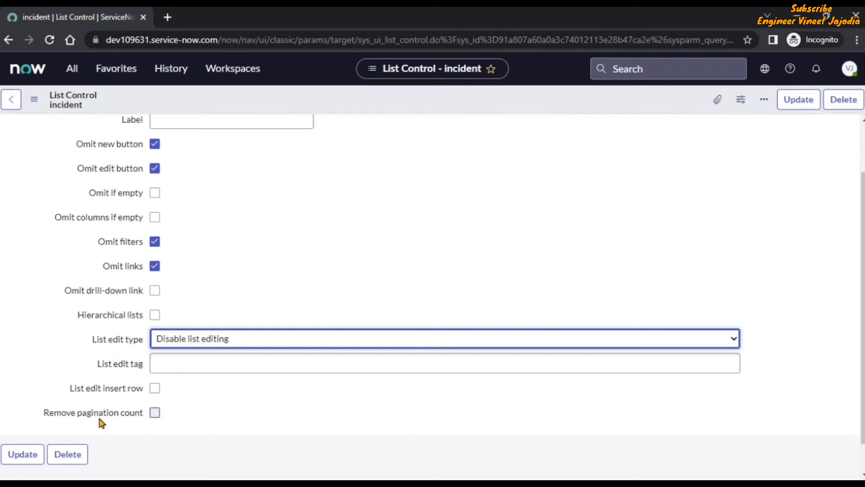
click(155, 413)
scroll(491, 259, up, 1)
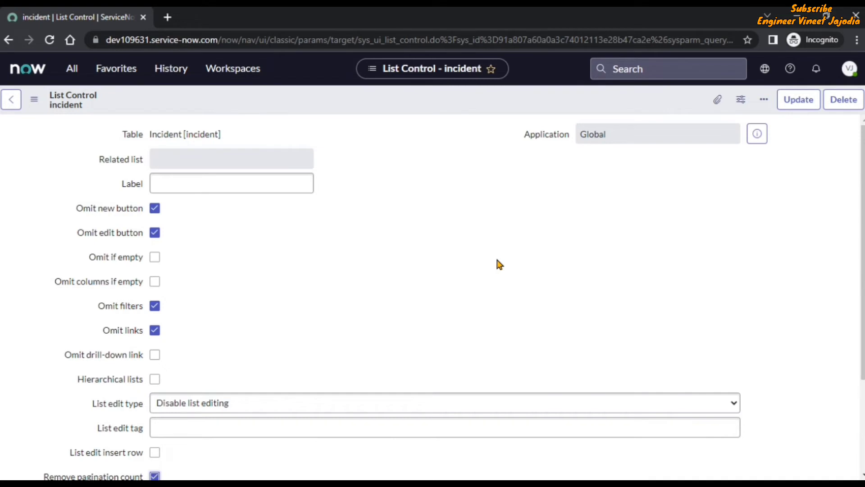
scroll(363, 264, down, 3)
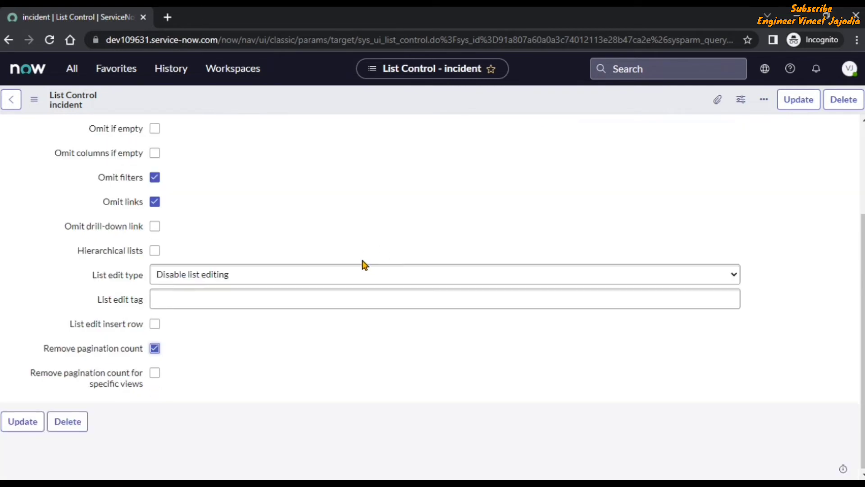
click(18, 422)
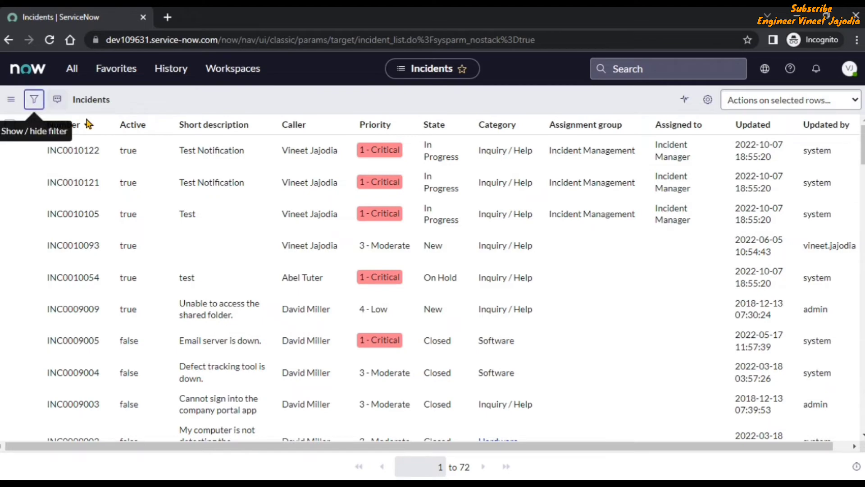
Try to show the filter on the Incidents list and look through its records to check the new list control settings.
click(34, 101)
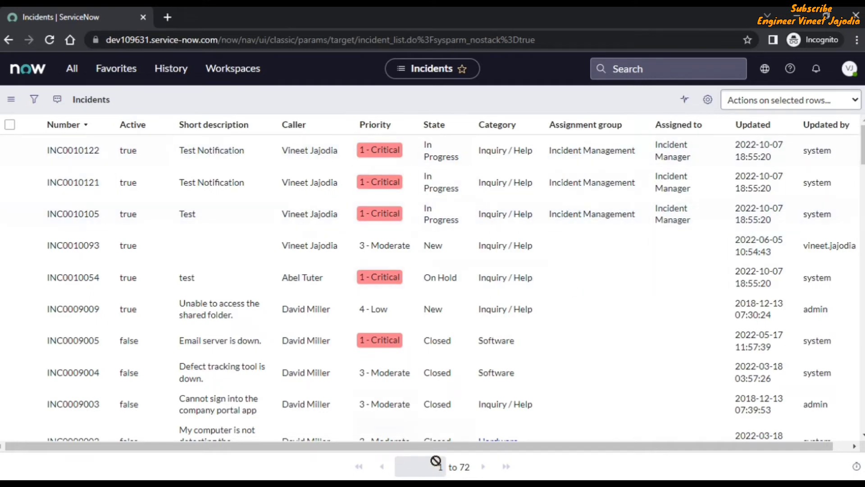
scroll(460, 286, down, 5)
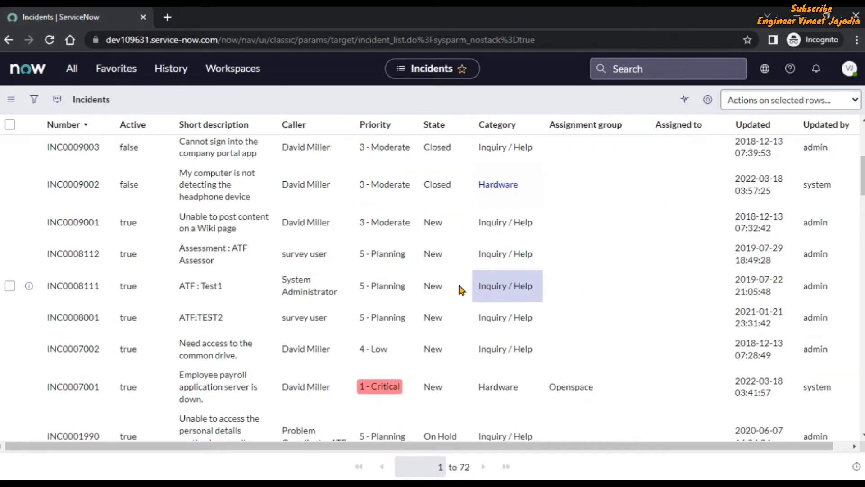
scroll(382, 252, up, 5)
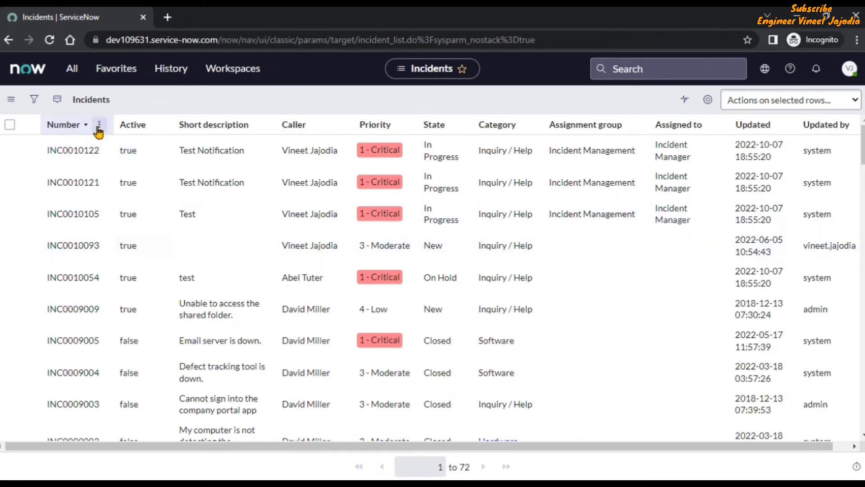
click(99, 128)
mouse_move(146, 266)
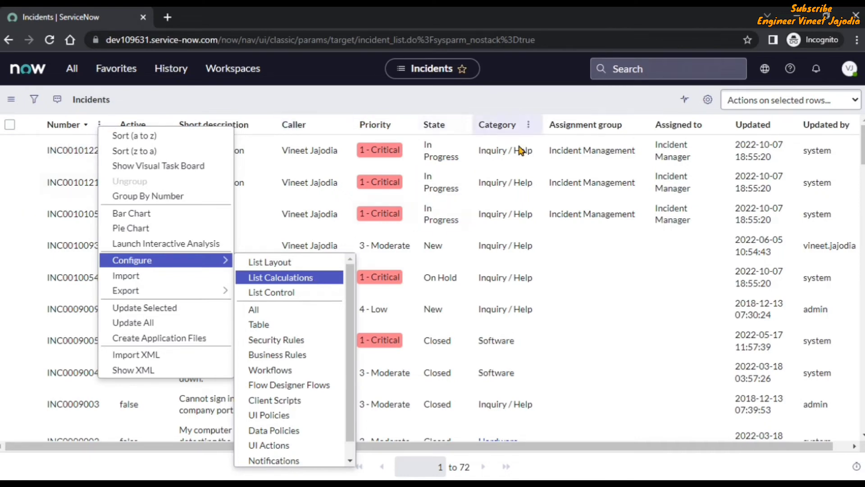
key(Escape)
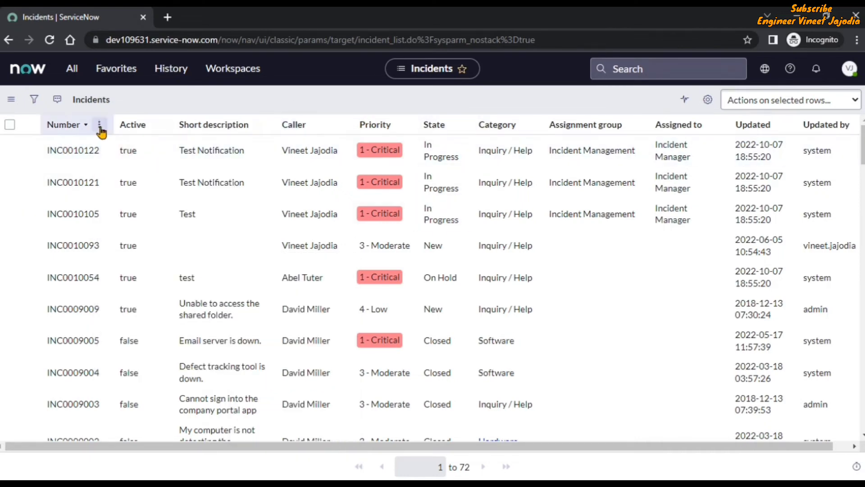
Enable the minimum and maximum value list calculations for the Number column and check them at the end of the list.
click(99, 125)
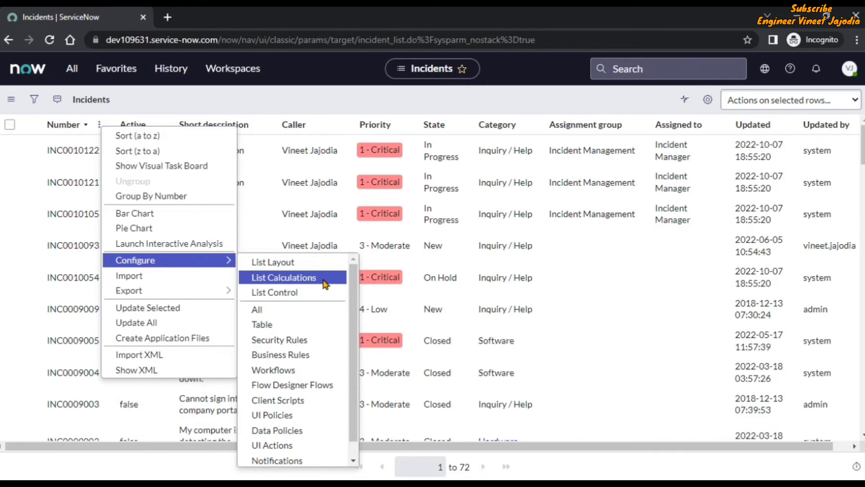
click(325, 284)
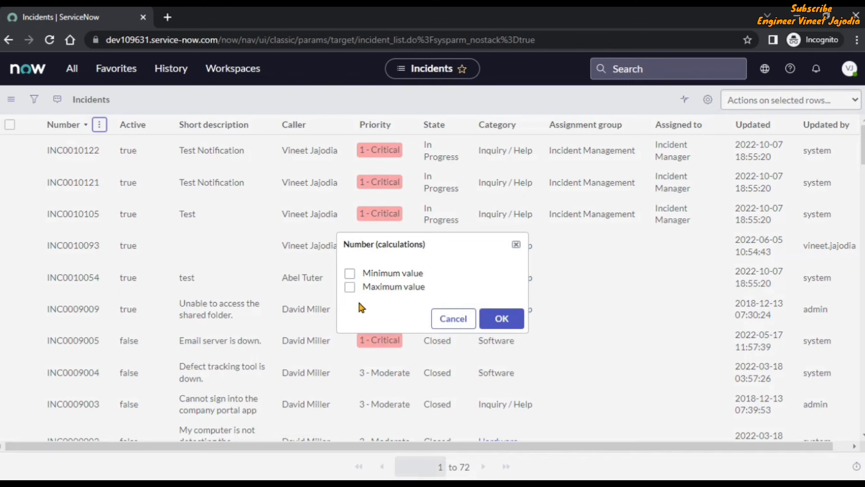
click(350, 287)
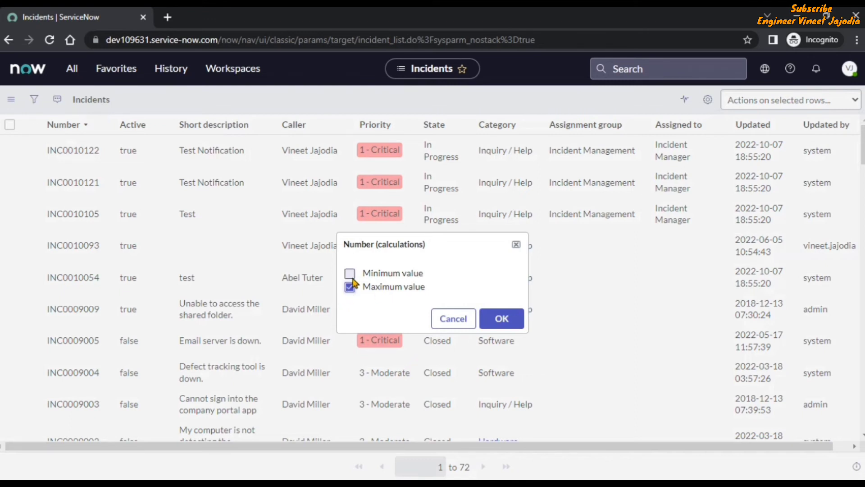
click(350, 273)
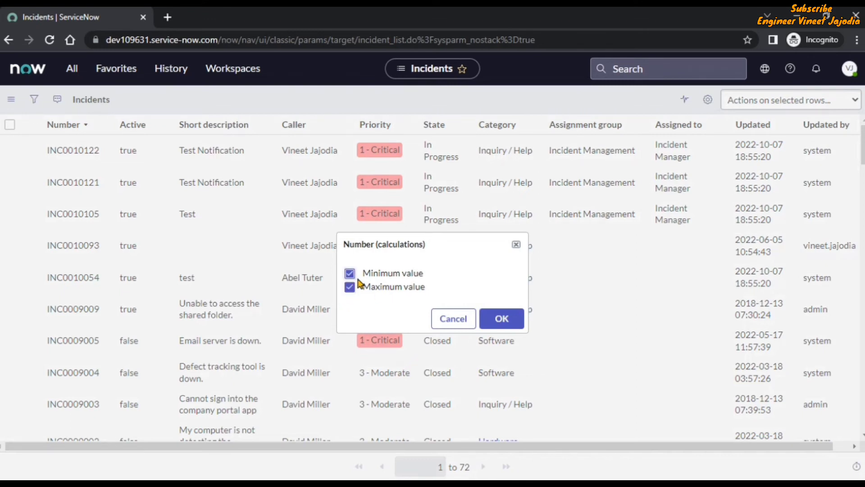
click(503, 323)
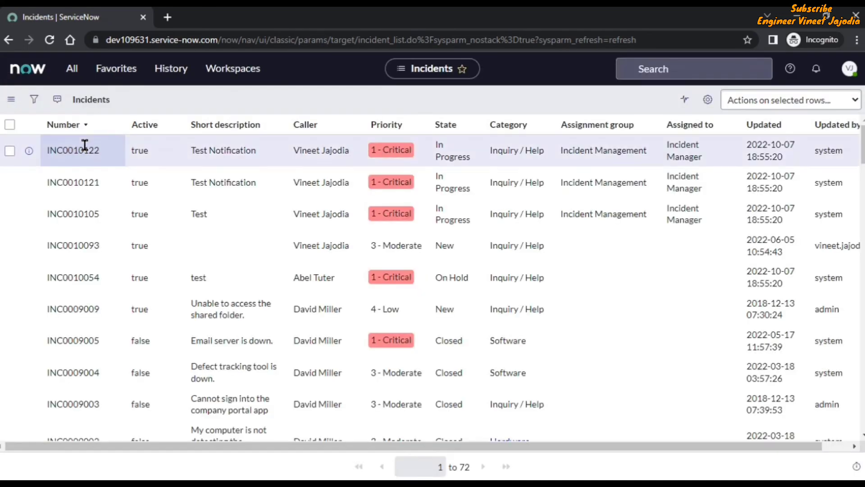
scroll(42, 416, down, 15)
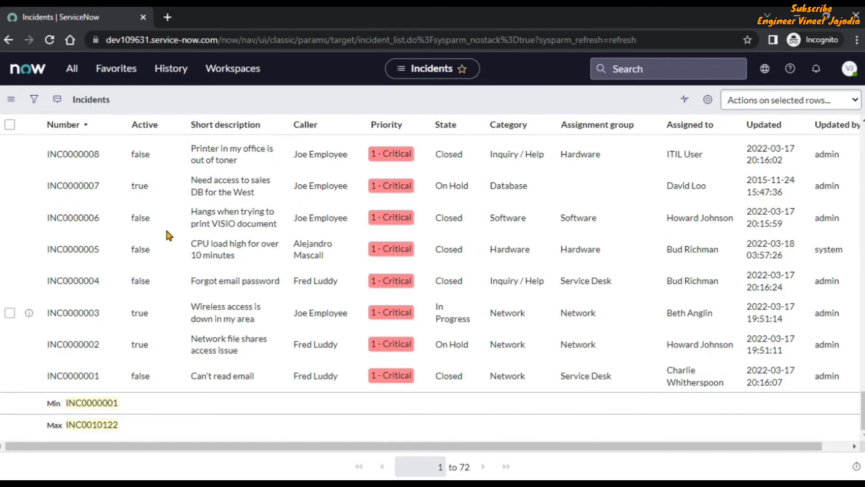
Review the list calculation options offered for the Priority column and close them without selecting any.
scroll(864, 290, up, 20)
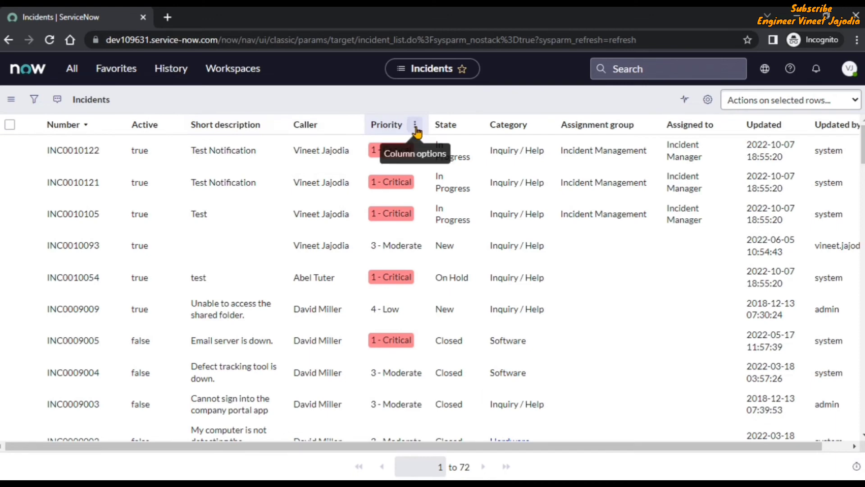
click(415, 127)
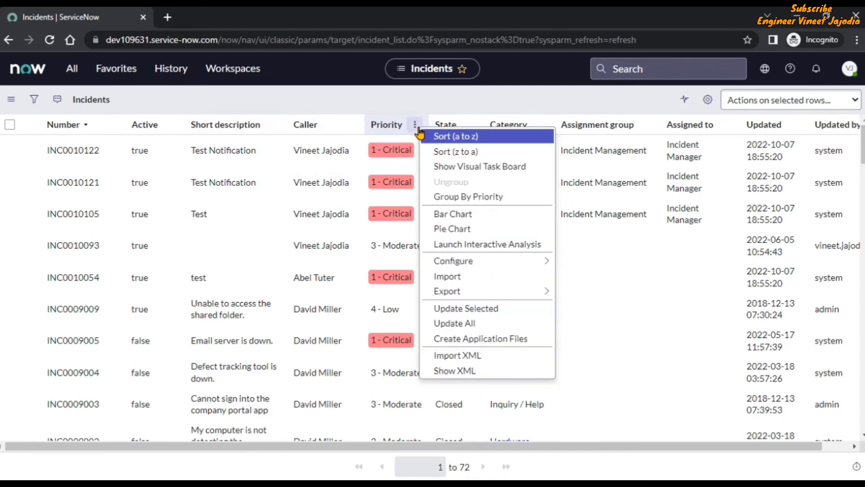
mouse_move(468, 263)
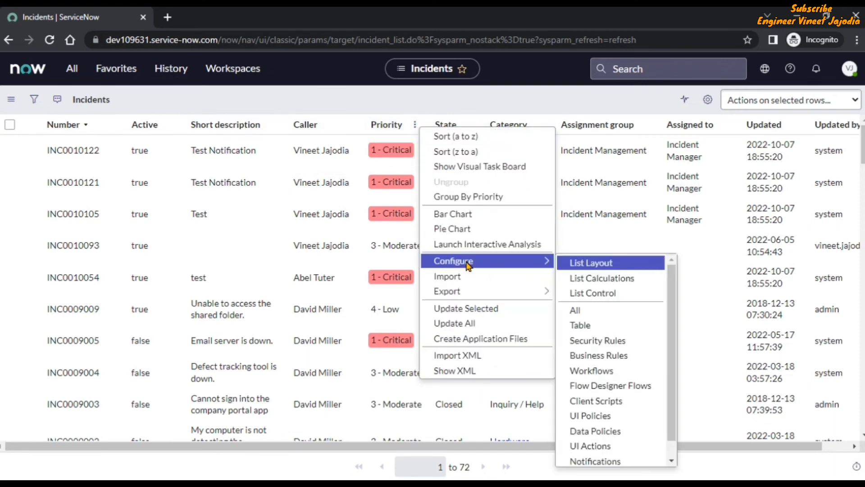
click(612, 279)
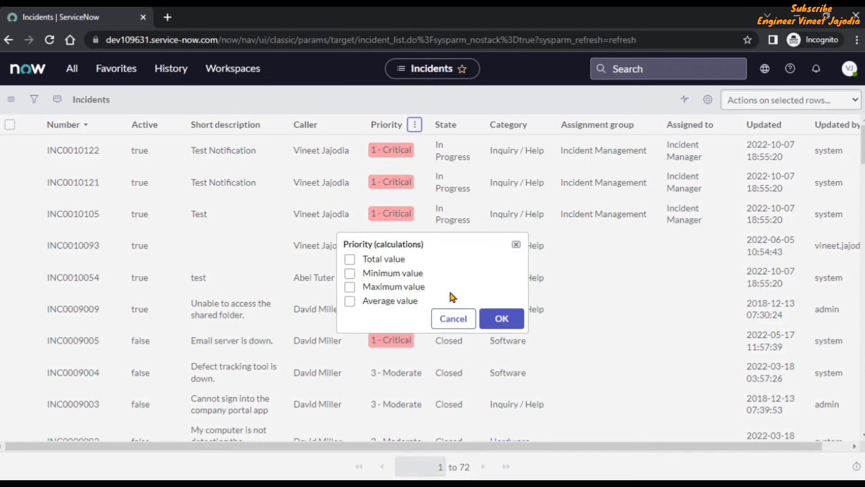
key(Escape)
scroll(251, 225, up, 10)
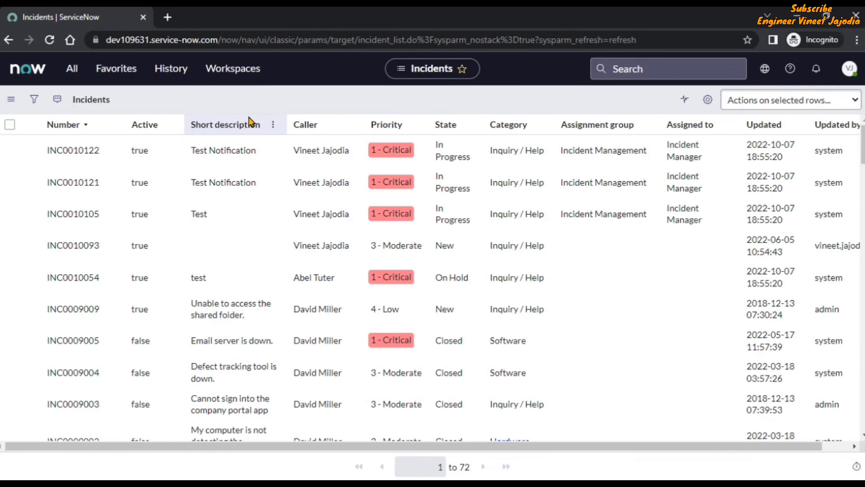
Impersonate the Demo User account and open the Incidents list using incident.list.
click(851, 67)
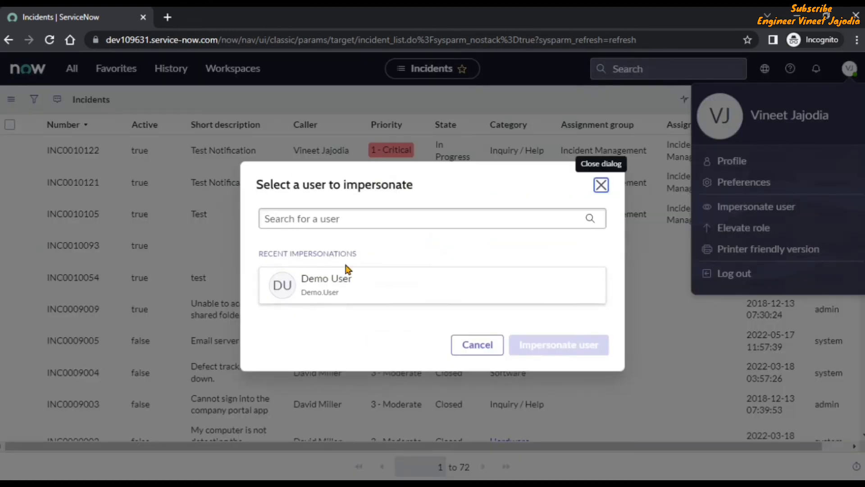
click(347, 269)
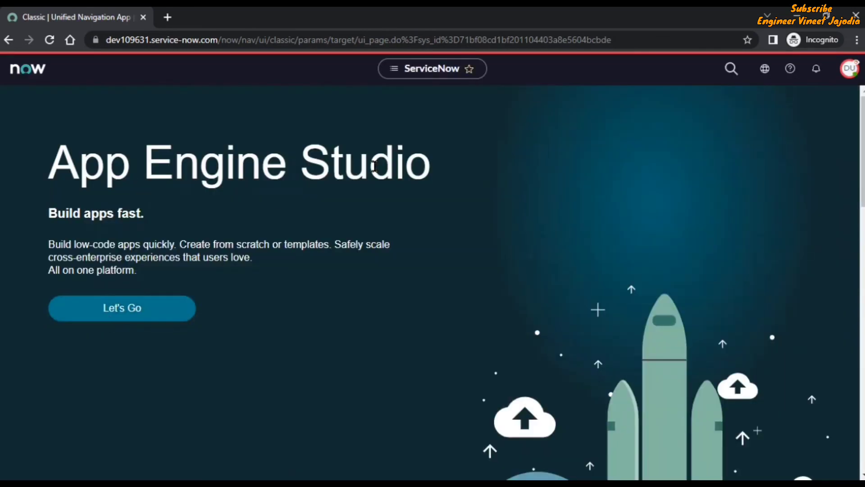
click(72, 70)
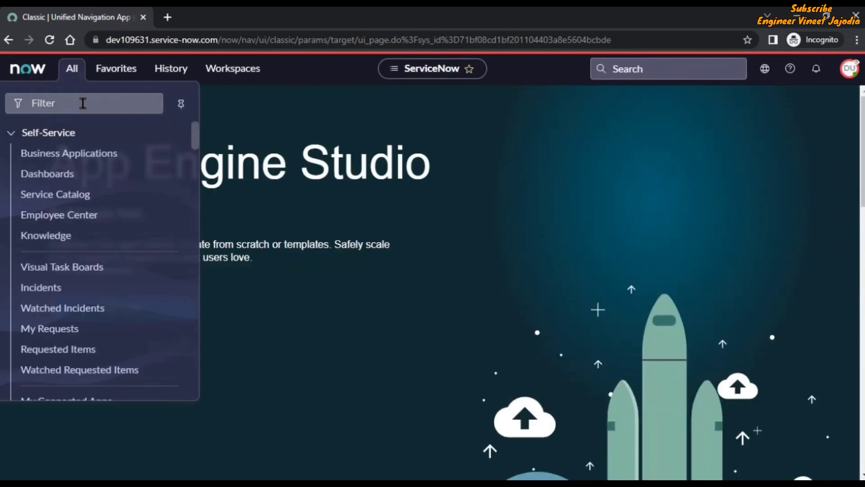
text(in)
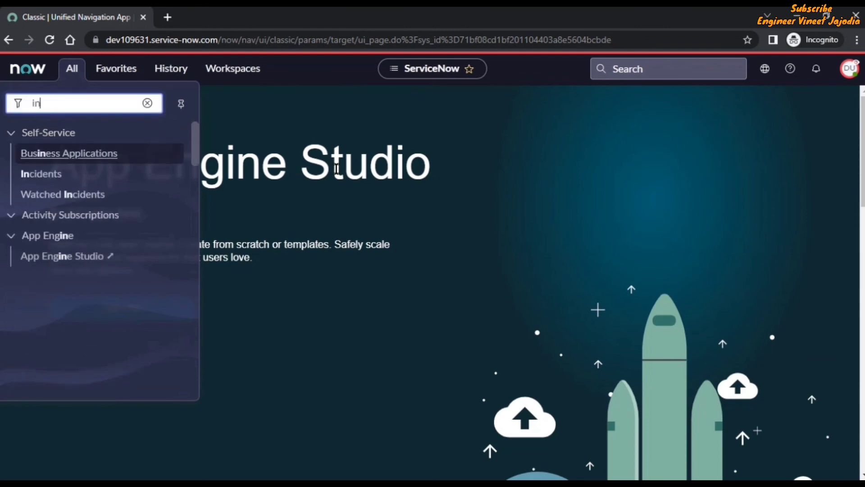
text(cident.list)
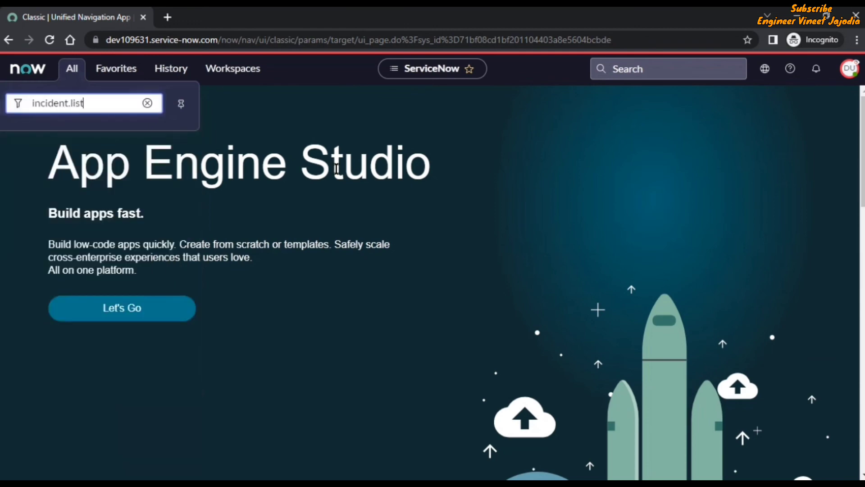
key(Return)
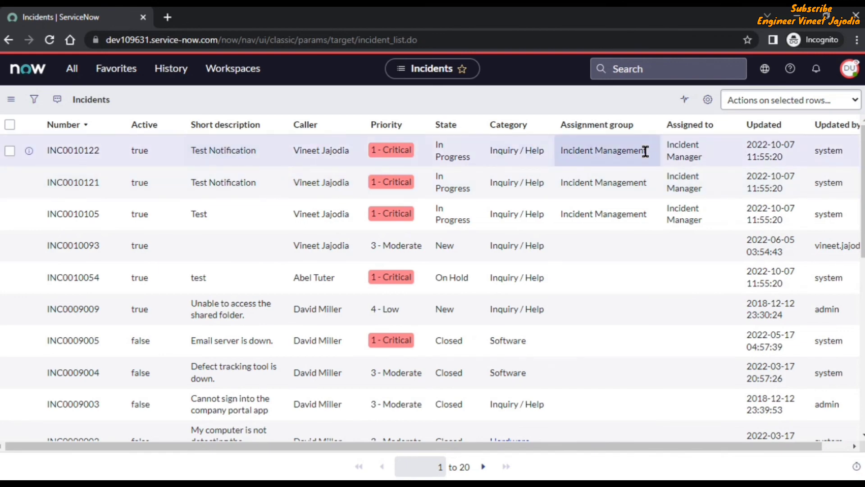
Check the filter, pagination controls and Number column calculations on the Incidents list as the impersonated user.
click(34, 99)
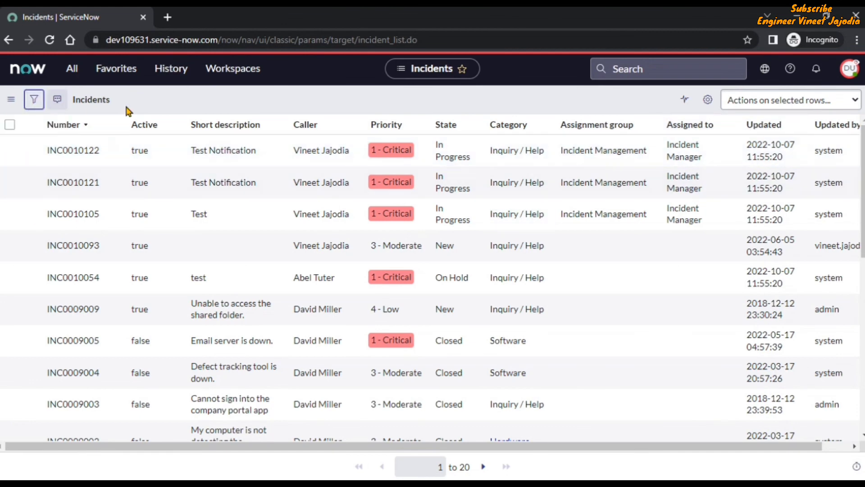
click(500, 468)
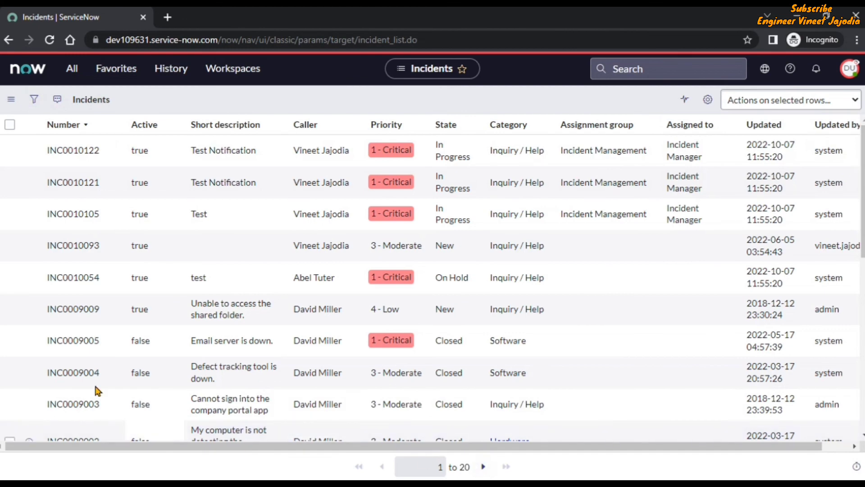
scroll(112, 196, down, 1)
scroll(112, 197, down, 10)
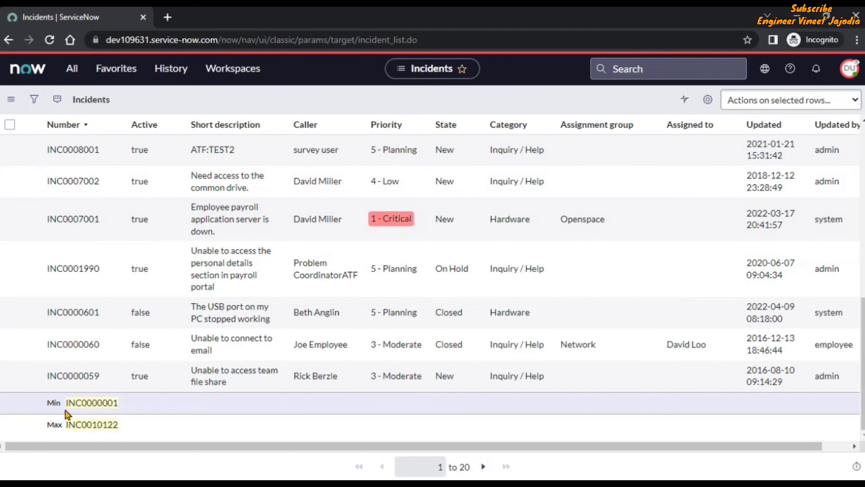
scroll(73, 416, up, 8)
scroll(73, 415, up, 1)
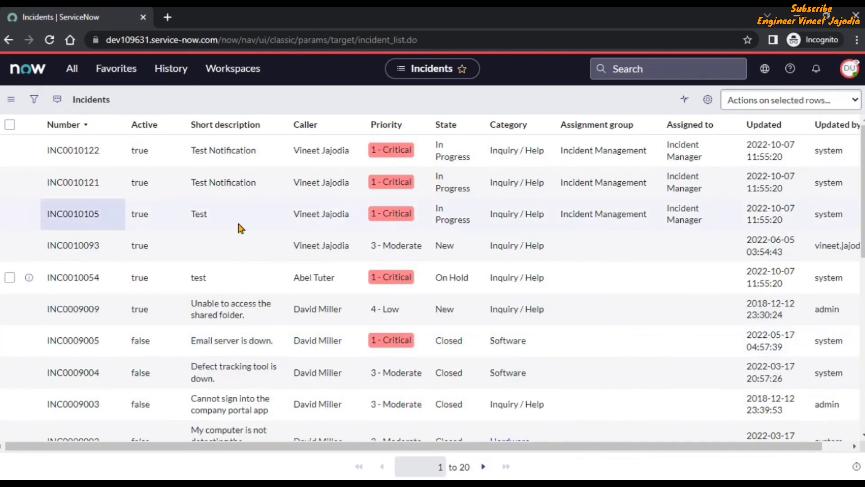